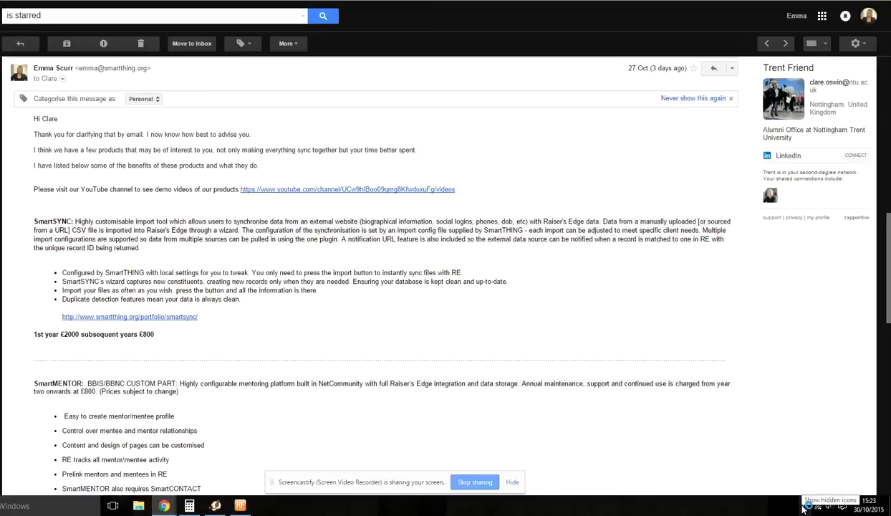
Step: Review the SmartGMAIL settings from the system tray icon and save them unchanged
click(803, 507)
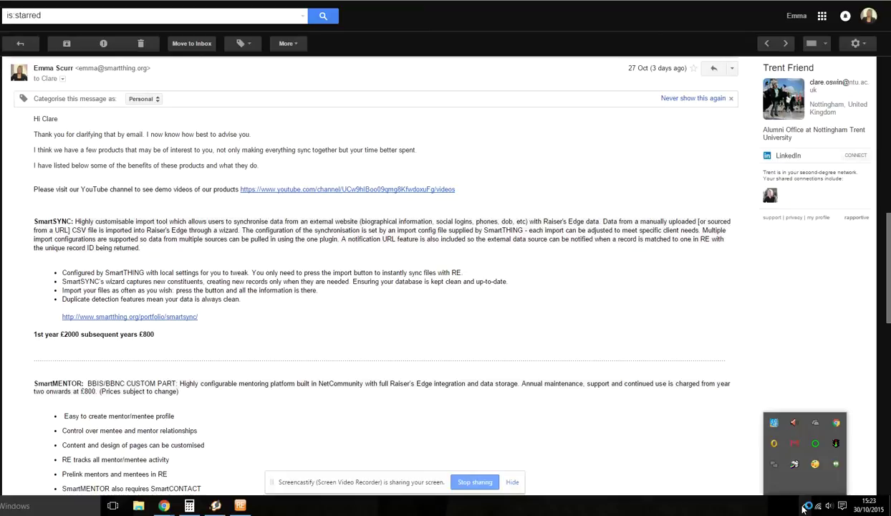
right_click(796, 449)
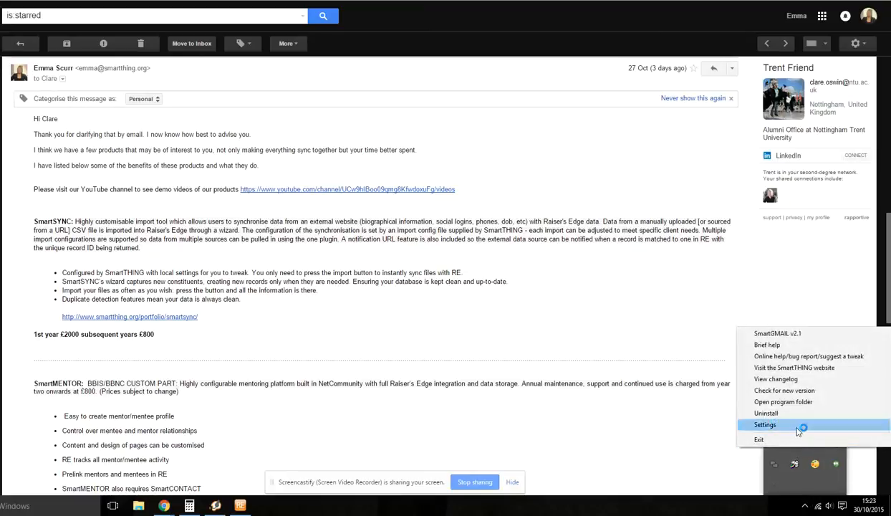
click(797, 430)
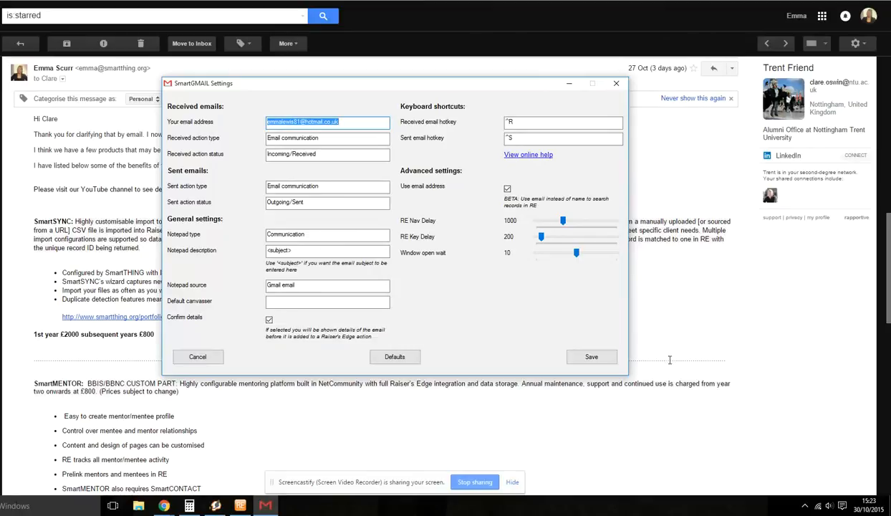
click(592, 357)
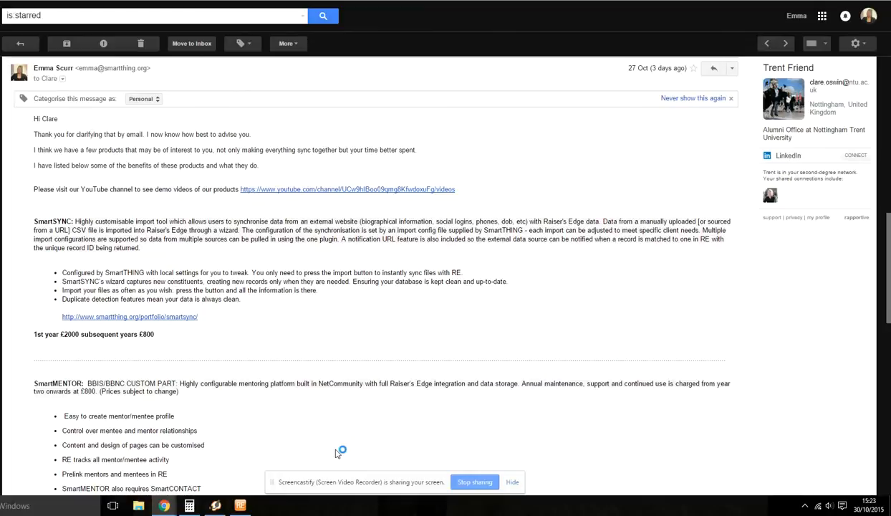
Step: Preview 'Re: NTU and Alumni Fellows' as a received email and continue to add it as a Raiser's Edge action
click(732, 69)
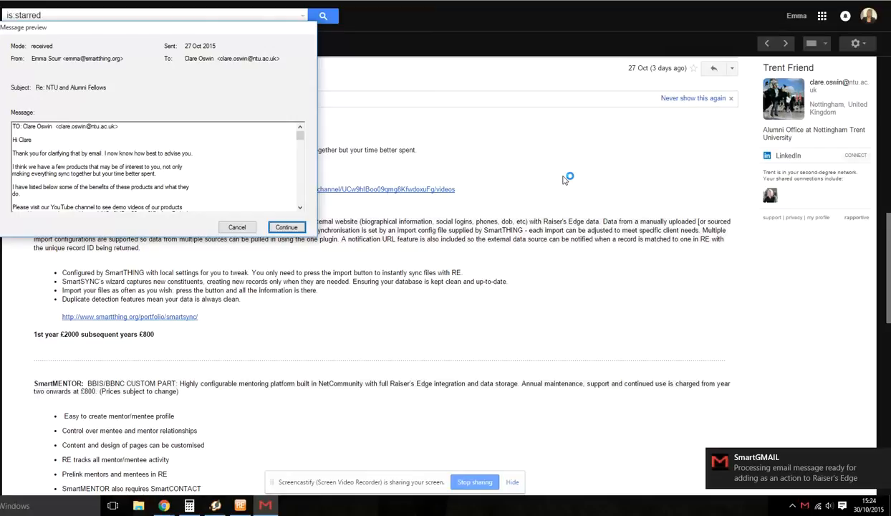
click(290, 226)
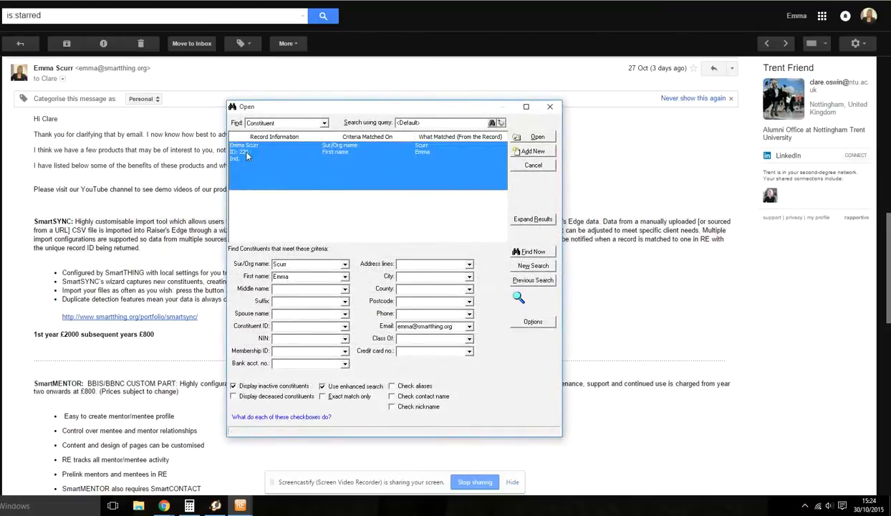
Step: View the Add New choices (Individual/Organisation) beside the matched constituent, then dismiss them
click(529, 151)
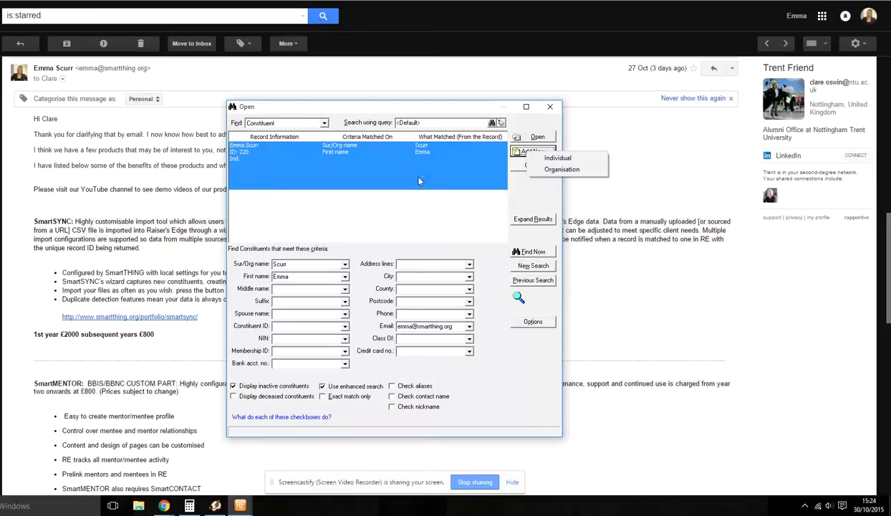
click(419, 181)
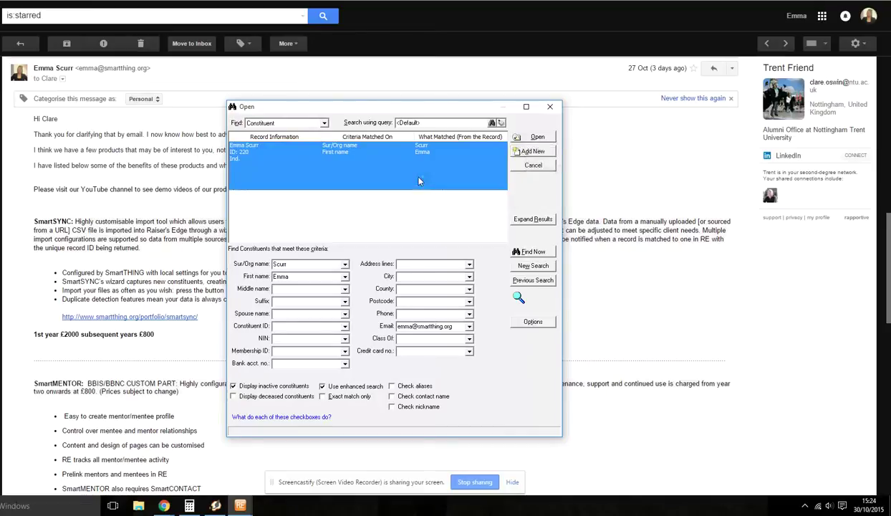
click(550, 107)
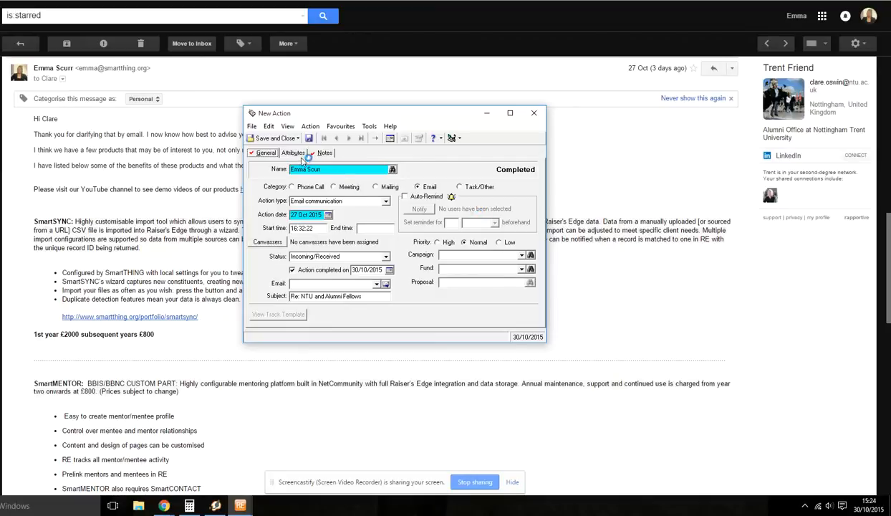
click(322, 154)
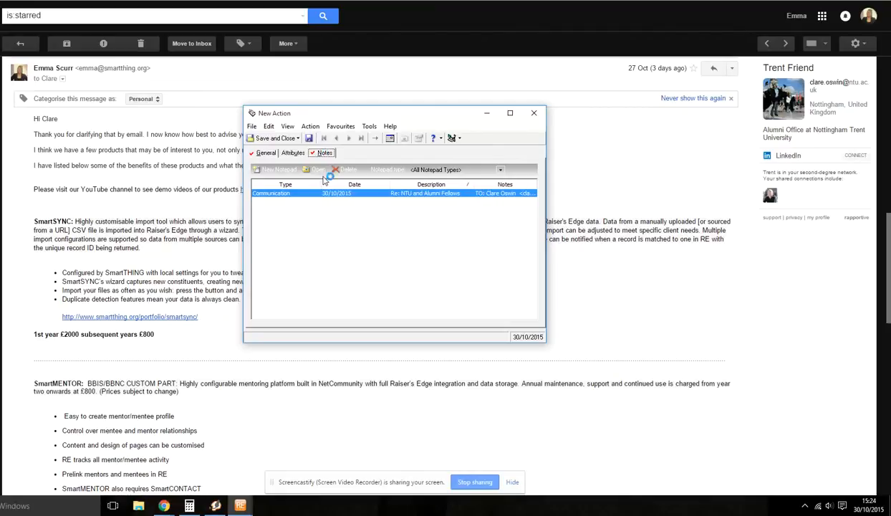
double_click(336, 194)
click(328, 236)
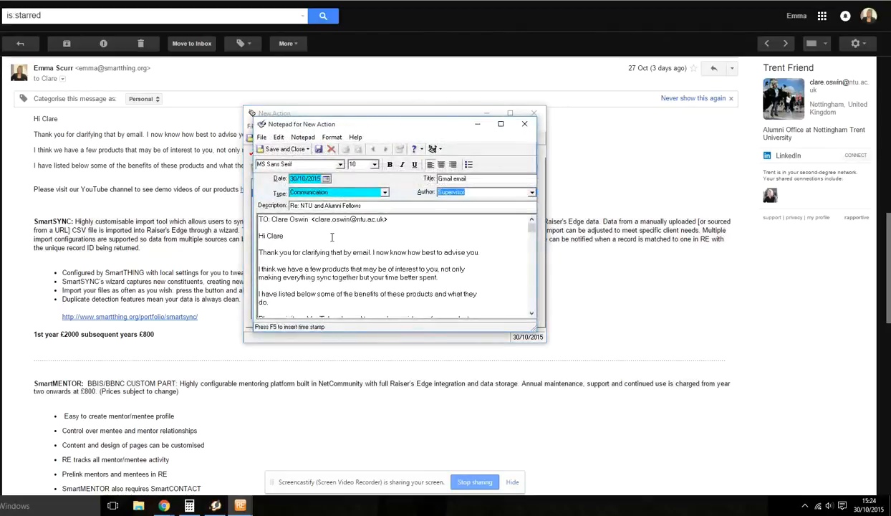
text(nnnnnn)
click(283, 149)
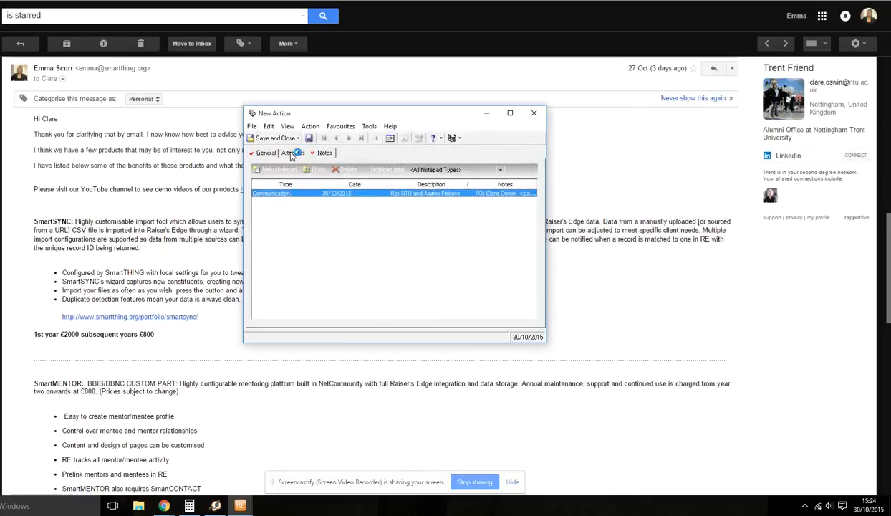